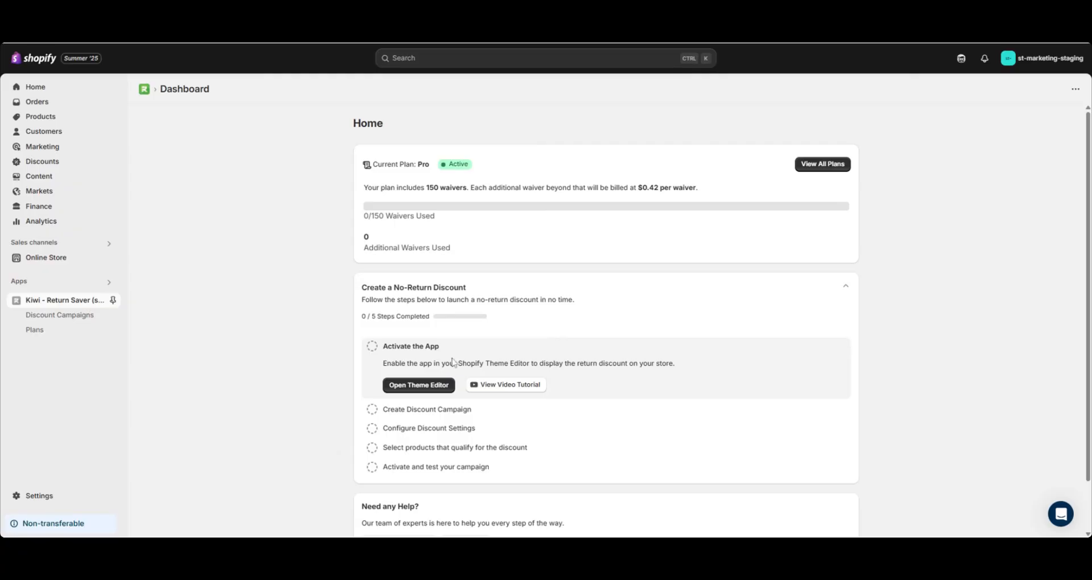
Enable the Cart Drawer and Product Page app embeds of Kiwi - Return Saver in the theme editor and save.
left_click(429, 391)
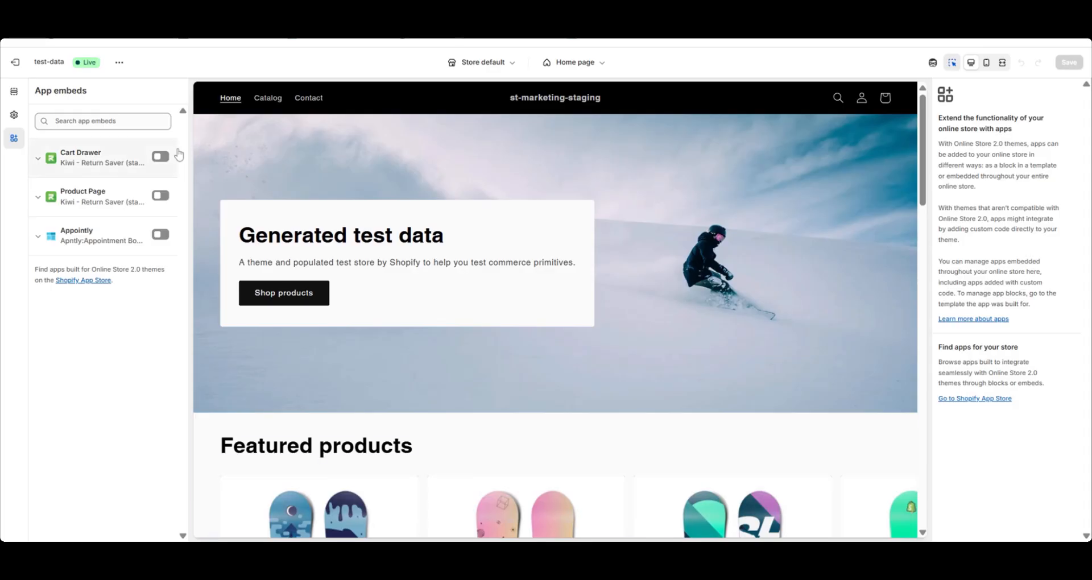
left_click(161, 156)
left_click(162, 196)
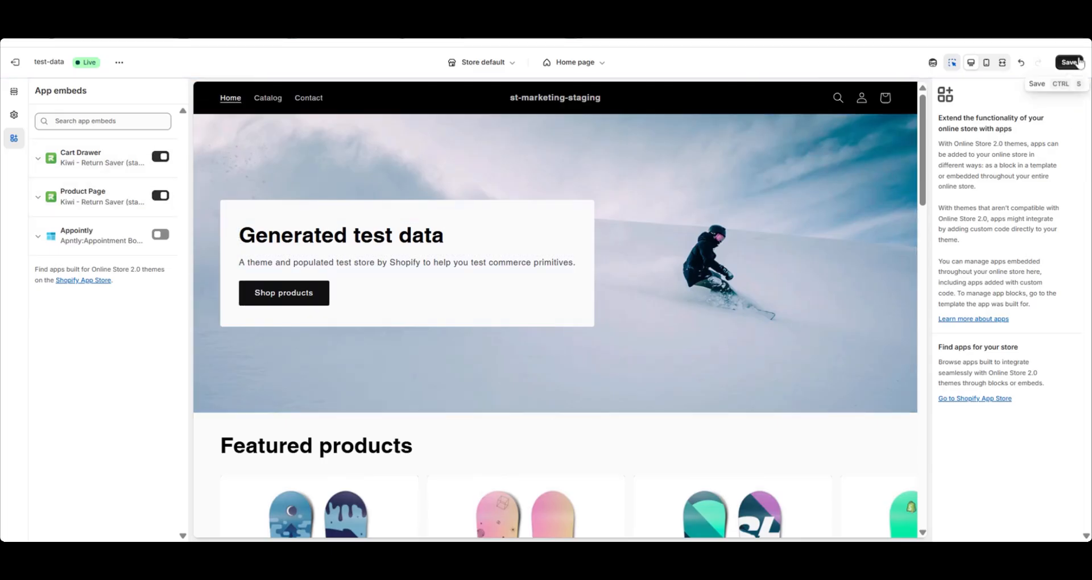
left_click(1079, 61)
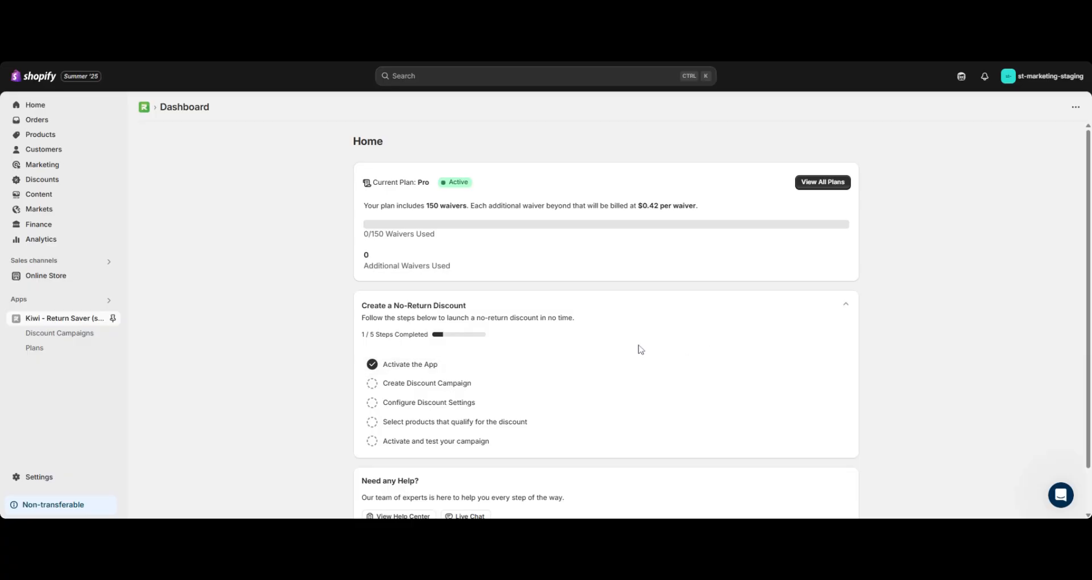
Create a new discount campaign from the setup guide and name it "Spring Sale".
left_click(443, 387)
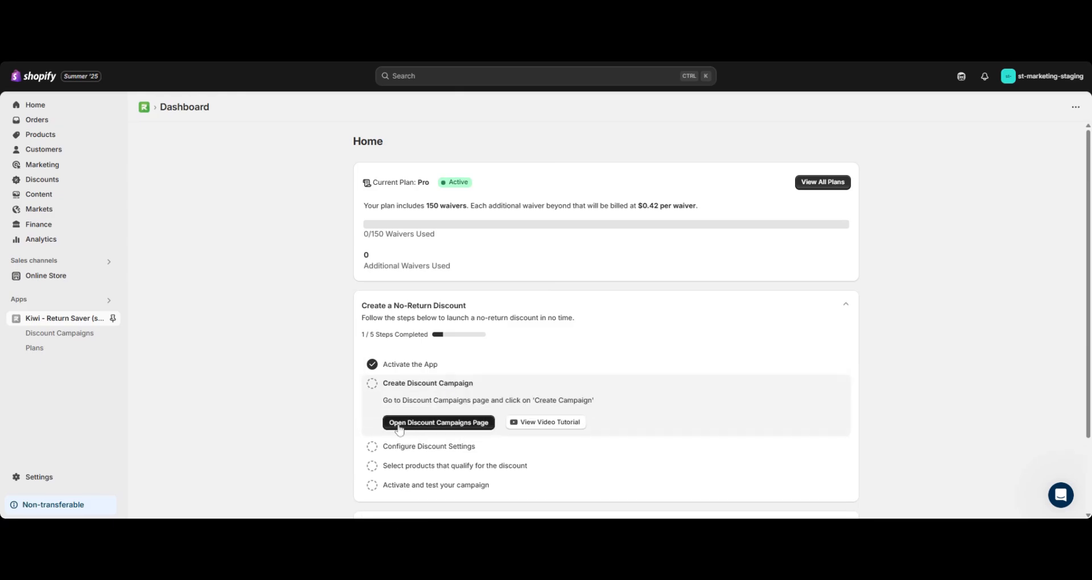
left_click(440, 427)
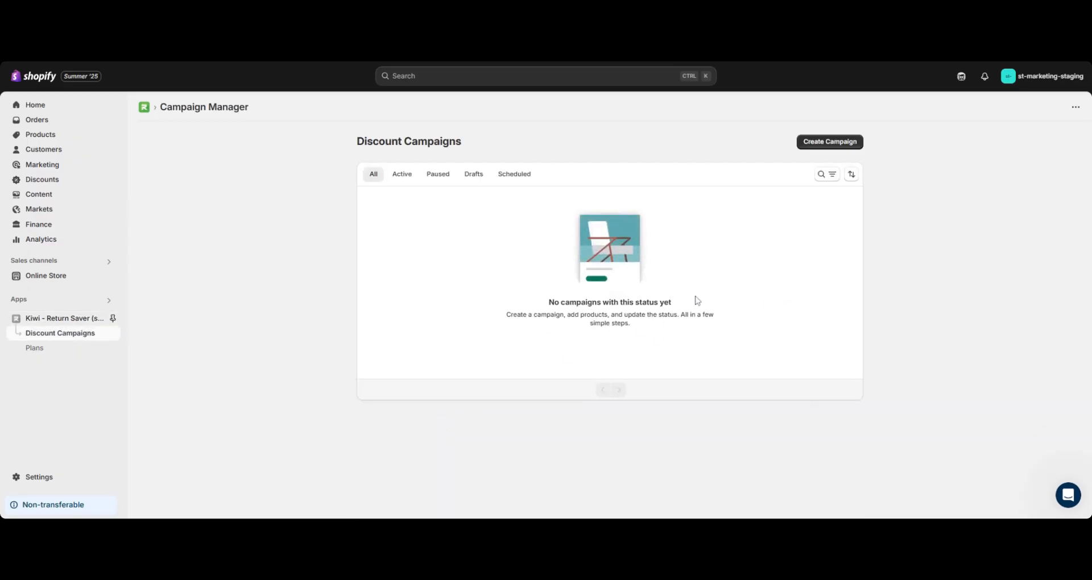
left_click(821, 142)
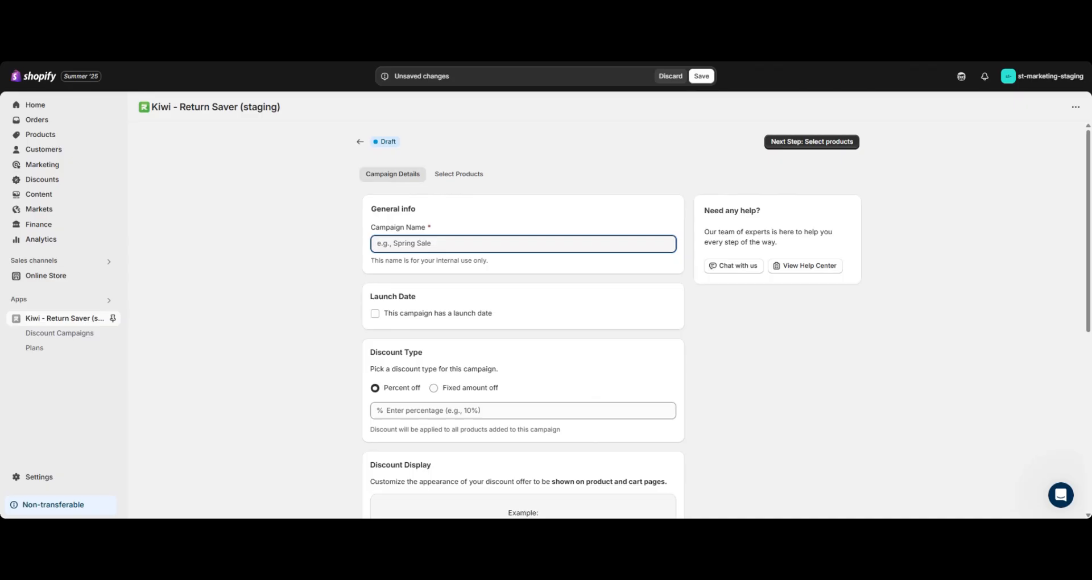
type("Spring Sale")
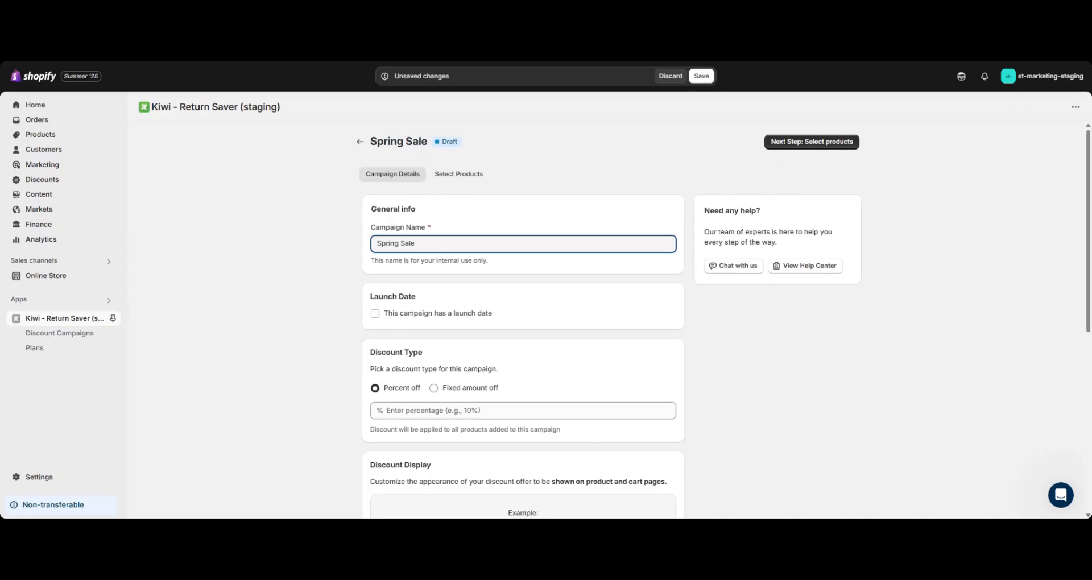
Try giving the campaign a launch date of 2025-07-12 and turn the launch date option off again.
scroll(523, 318, "down", 3)
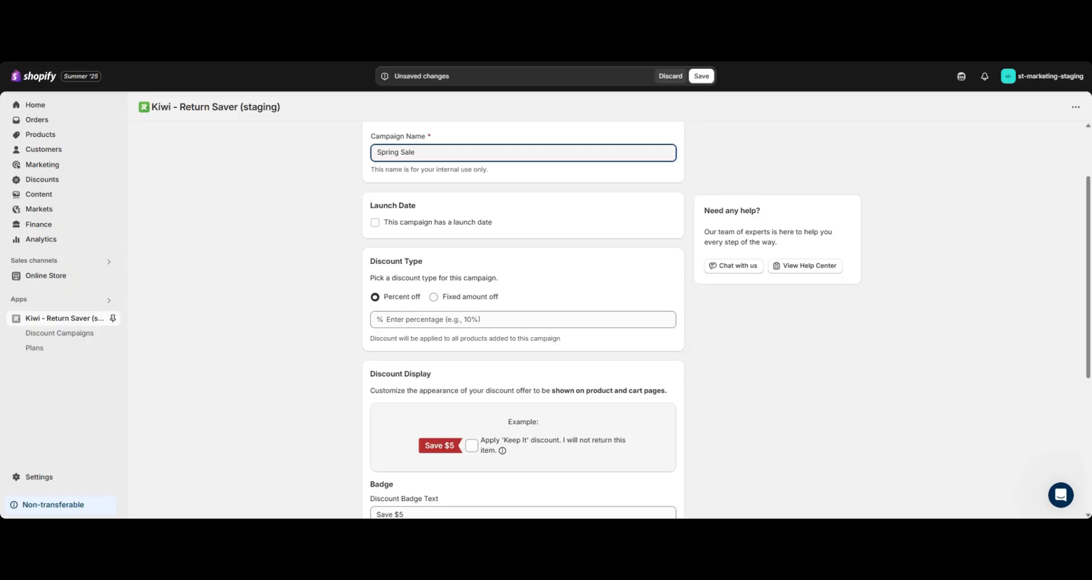
left_click(376, 224)
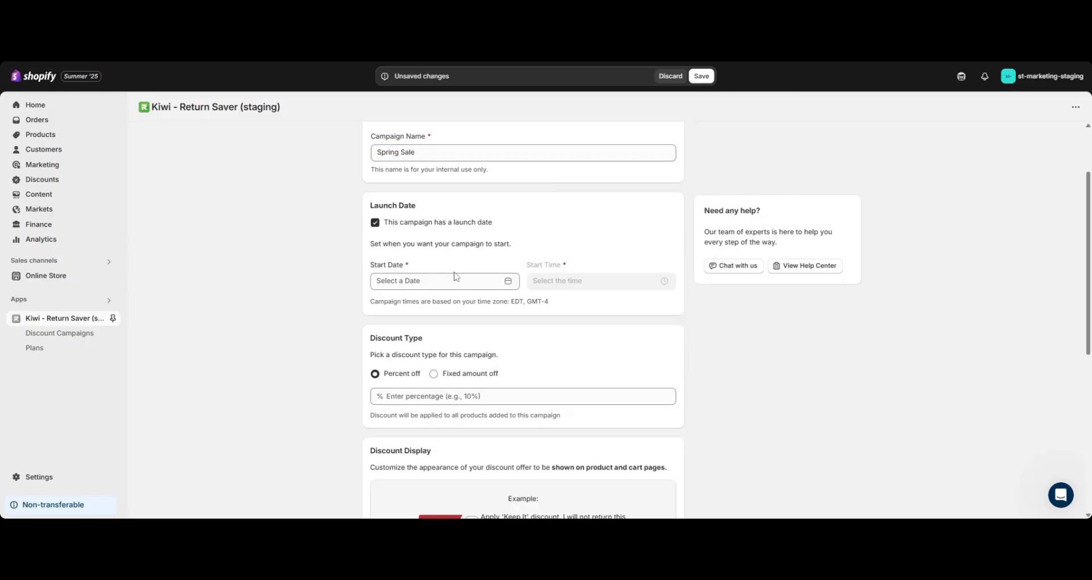
left_click(454, 281)
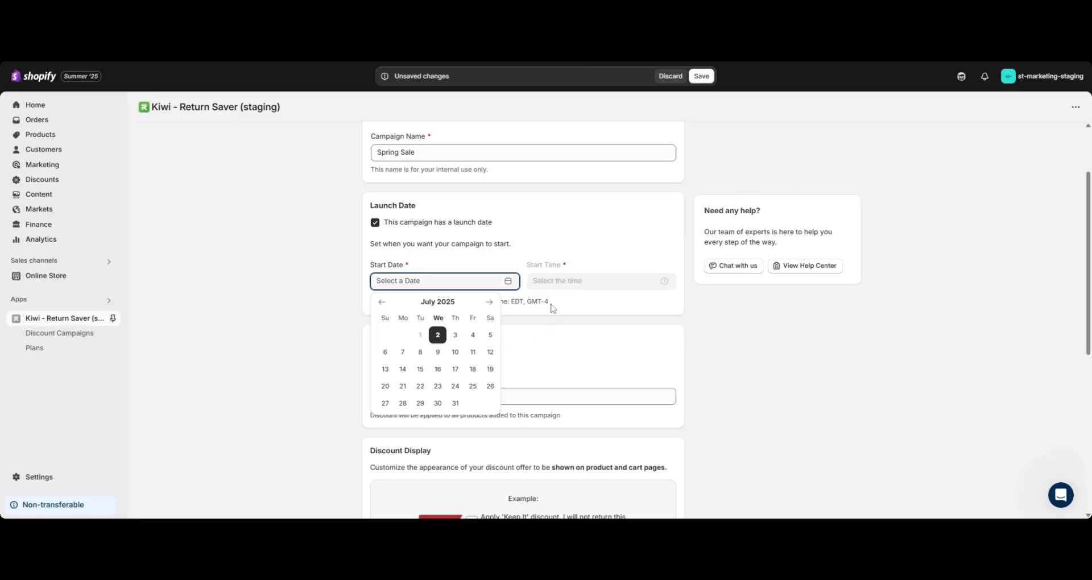
left_click(487, 355)
left_click(598, 281)
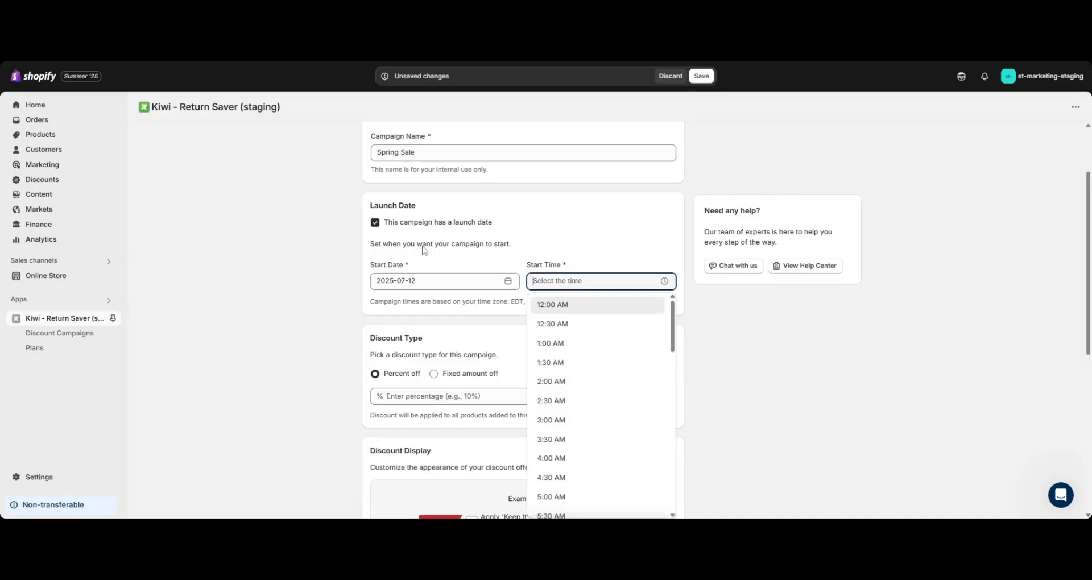
left_click(377, 228)
left_click(375, 225)
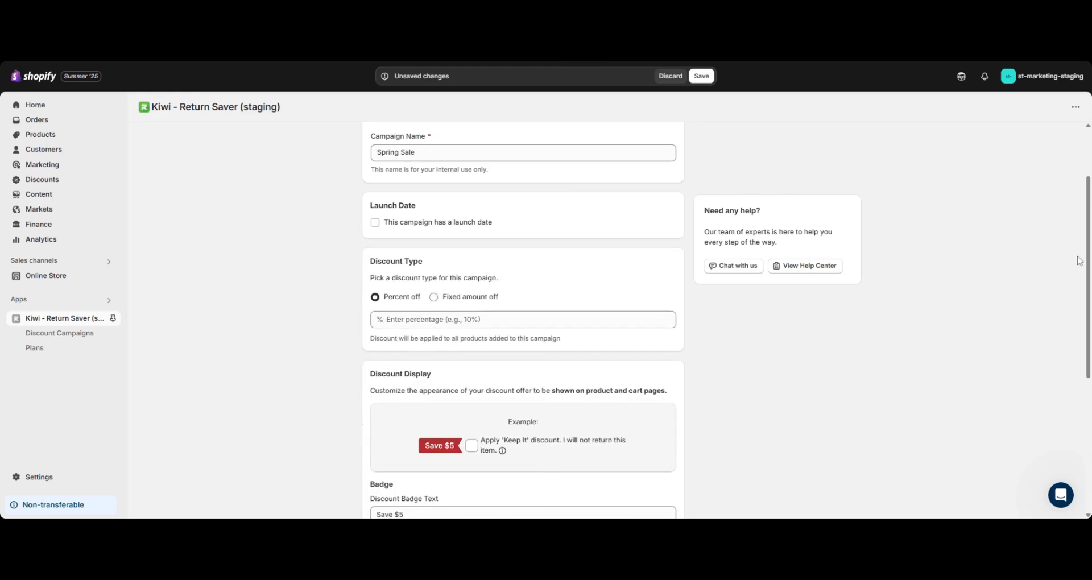
Set the campaign's discount type to percent off with a value of 10%.
scroll(1087, 271, "down", 2)
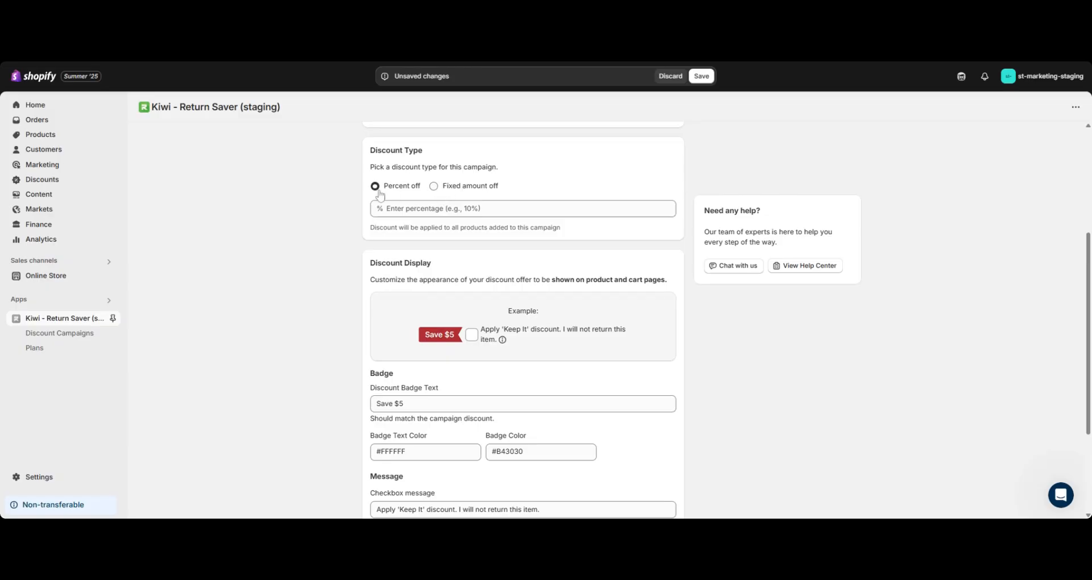
left_click(438, 193)
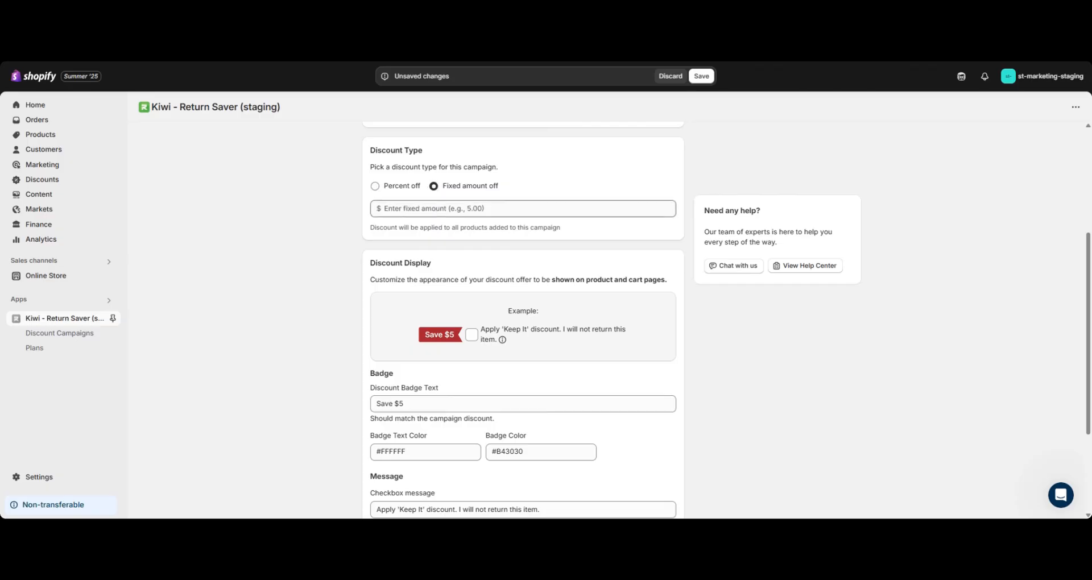
left_click(376, 187)
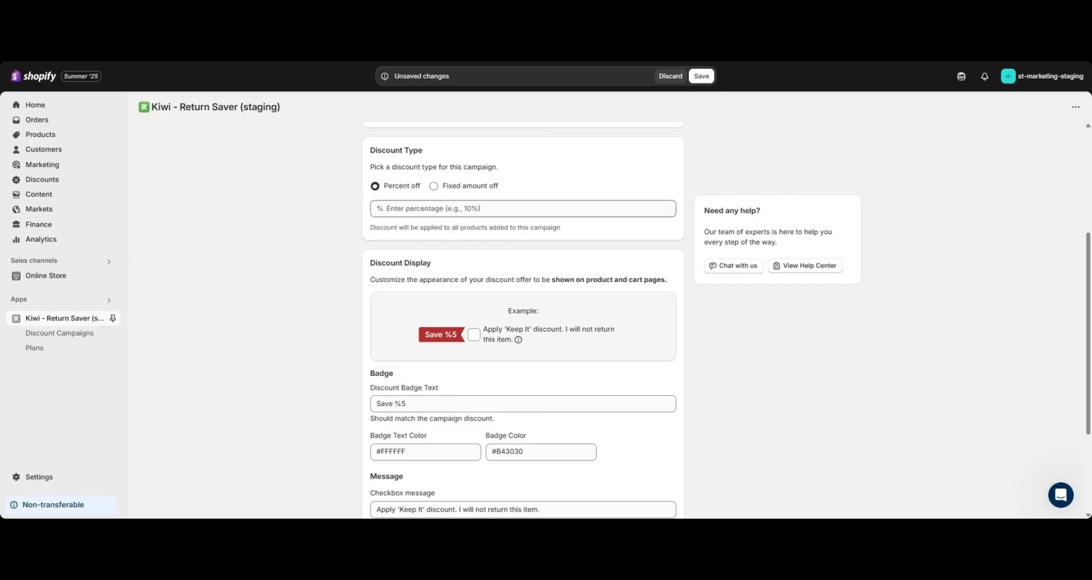
left_click(409, 209)
type("10")
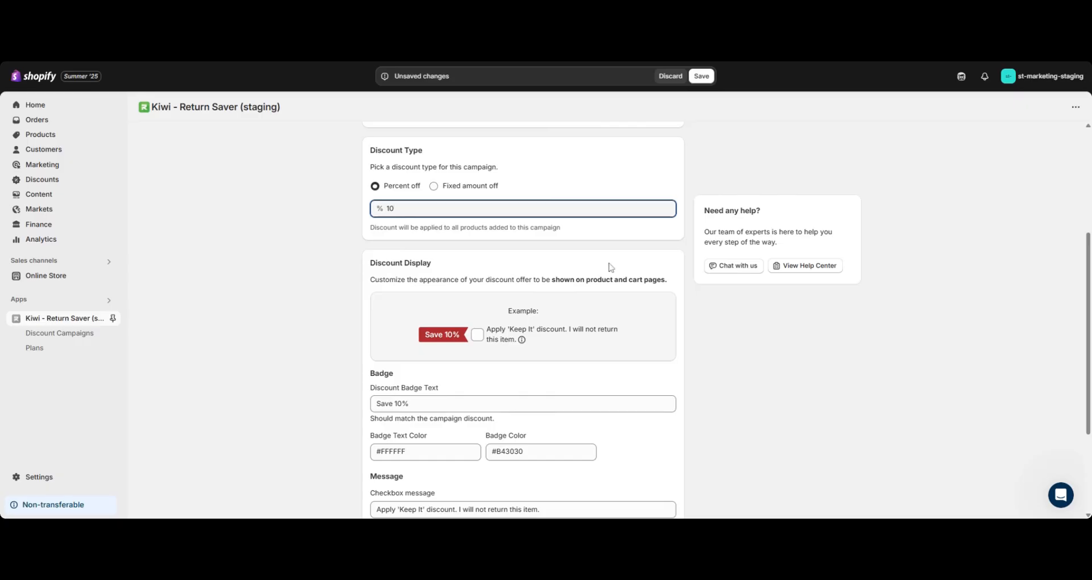
Set the discount badge's text color to white (#ffffff) and its badge color to purple-blue (#624dff).
scroll(639, 264, "down", 1)
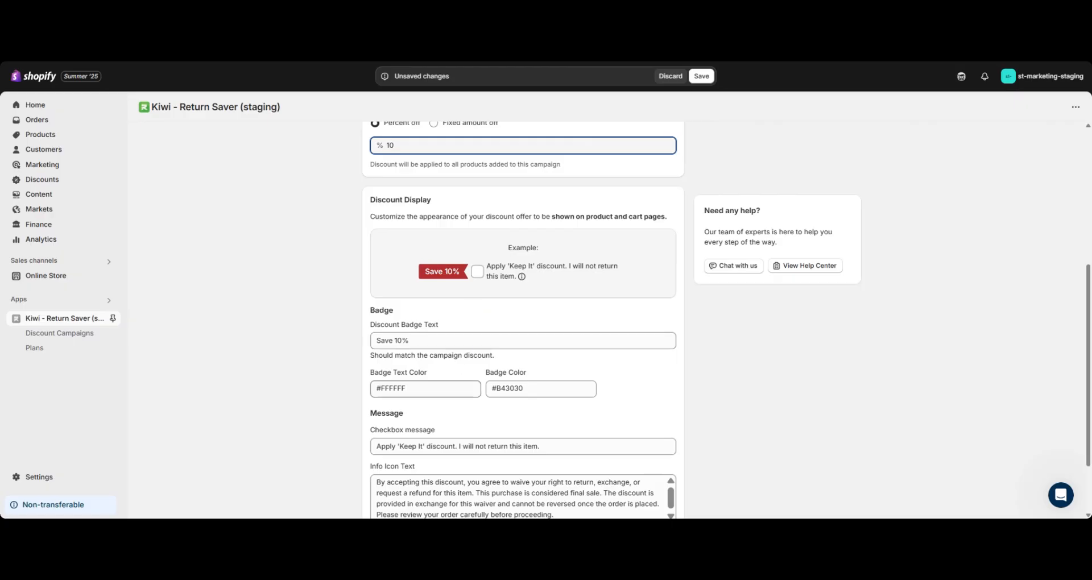
left_click(425, 390)
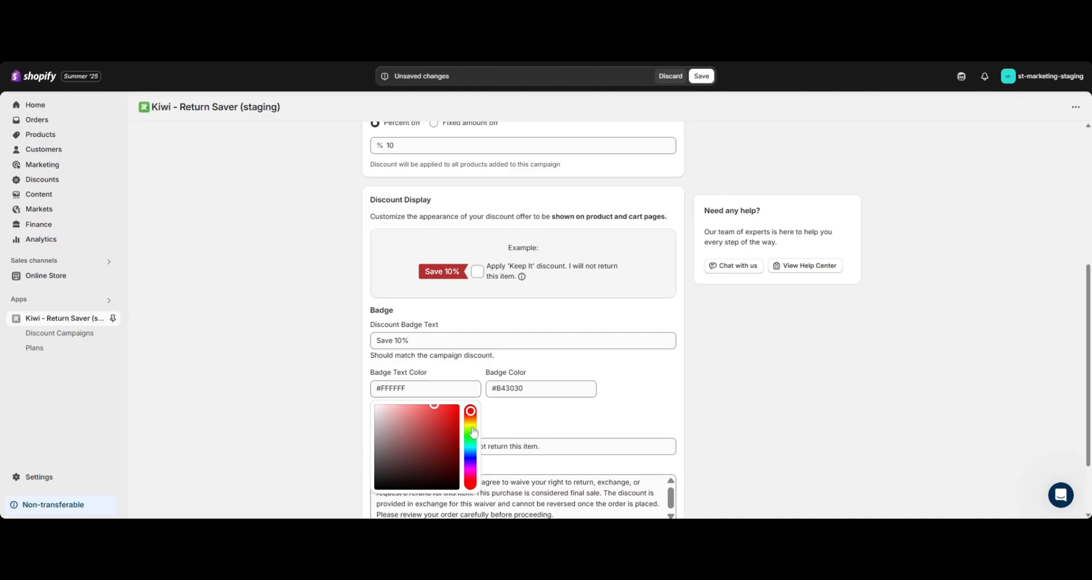
left_click_drag(472, 421, 377, 406)
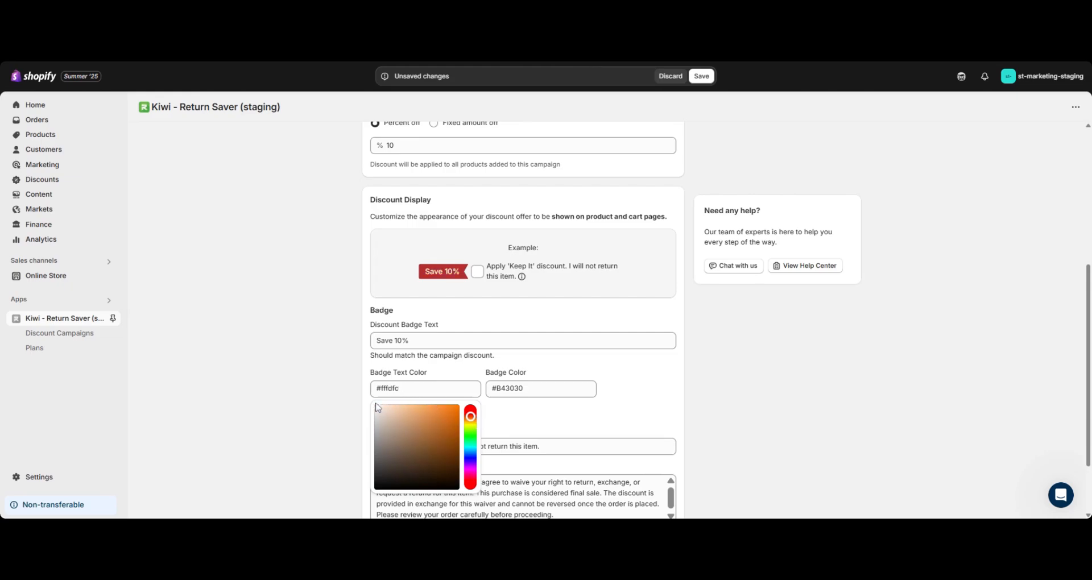
left_click(541, 388)
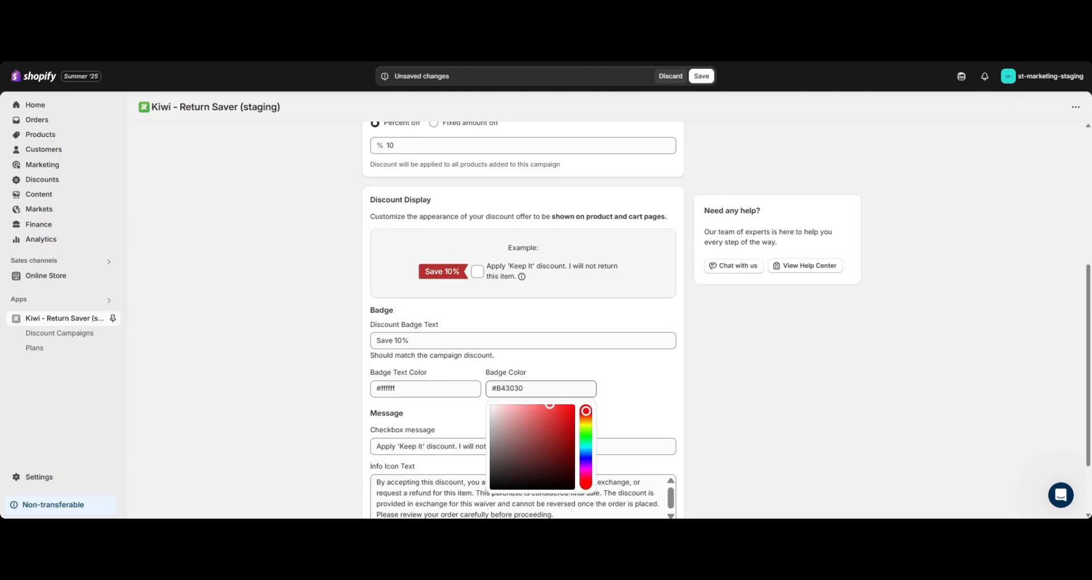
left_click(549, 406)
left_click_drag(589, 429, 597, 465)
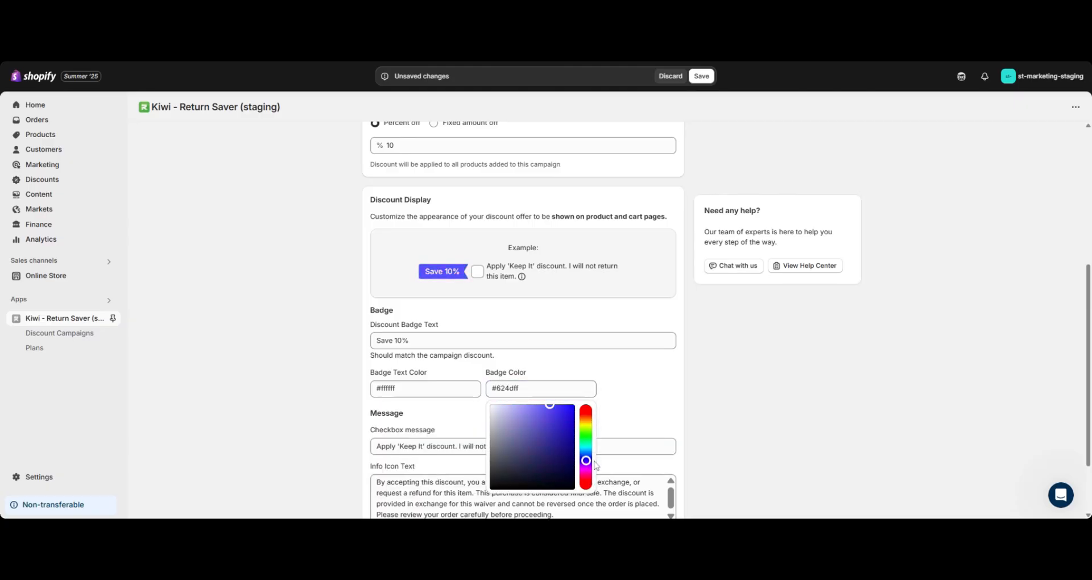
left_click(598, 446)
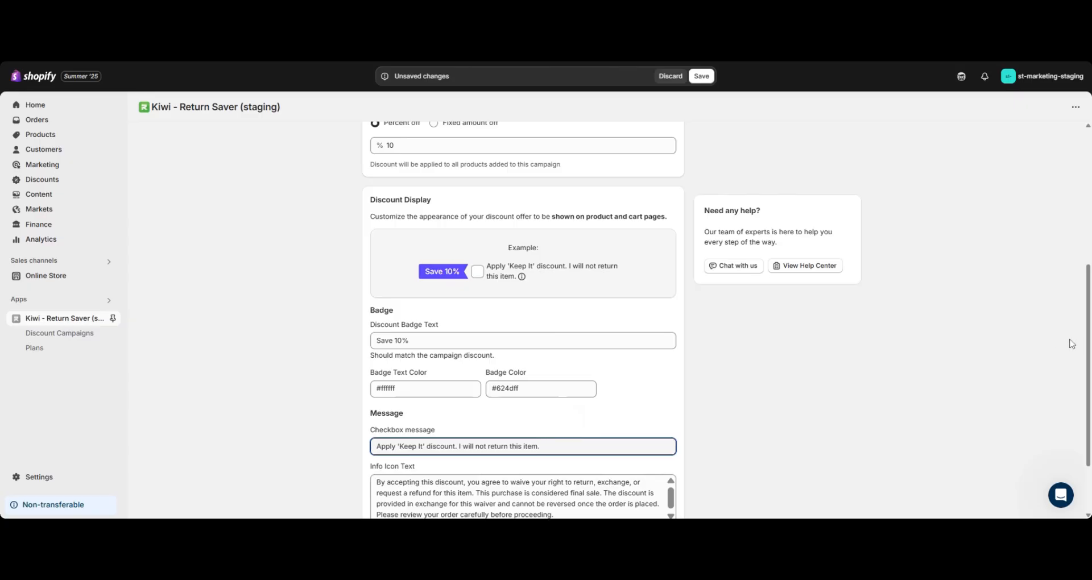
Proceed to product selection, add The Collection Snowboard: Liquid to the campaign, and activate the campaign.
scroll(1088, 357, "down", 3)
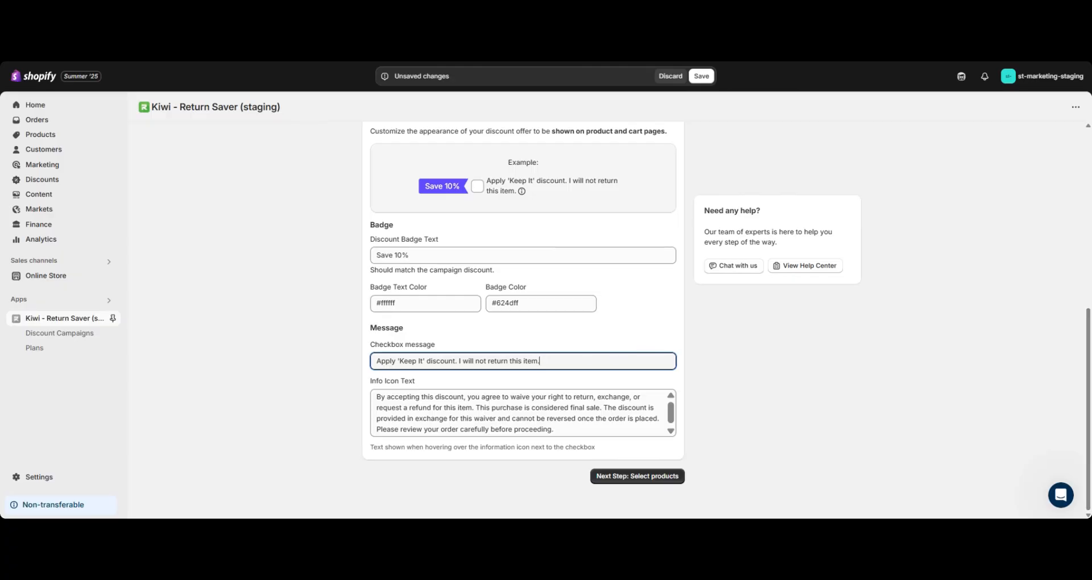
left_click(572, 393)
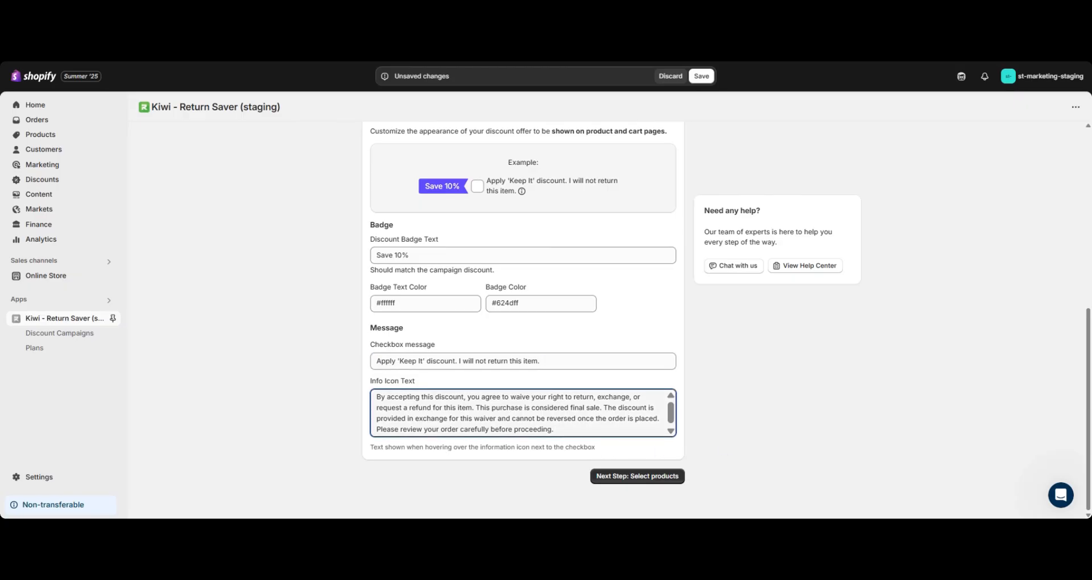
left_click(766, 449)
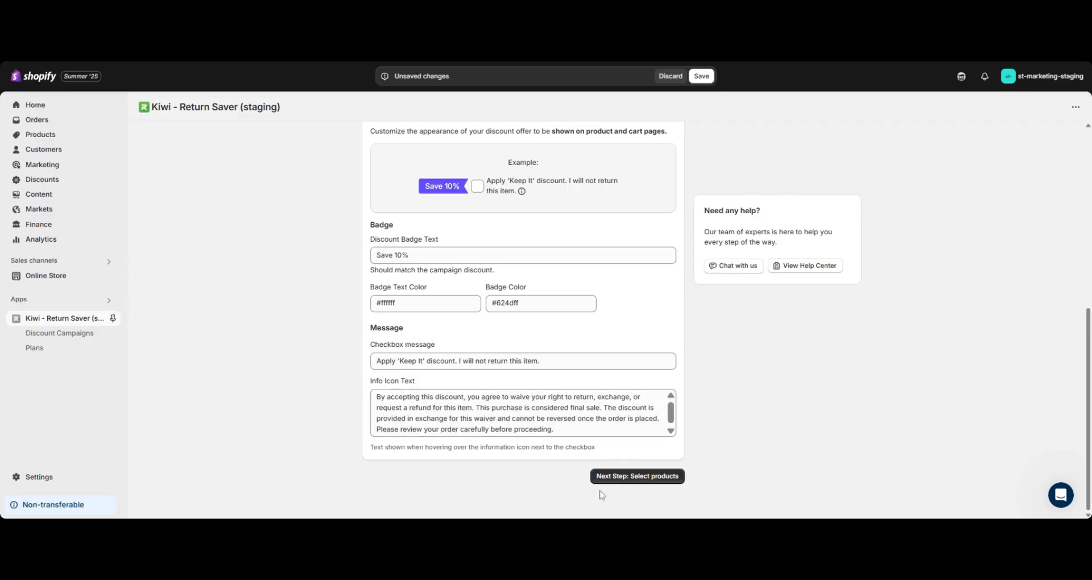
left_click(636, 482)
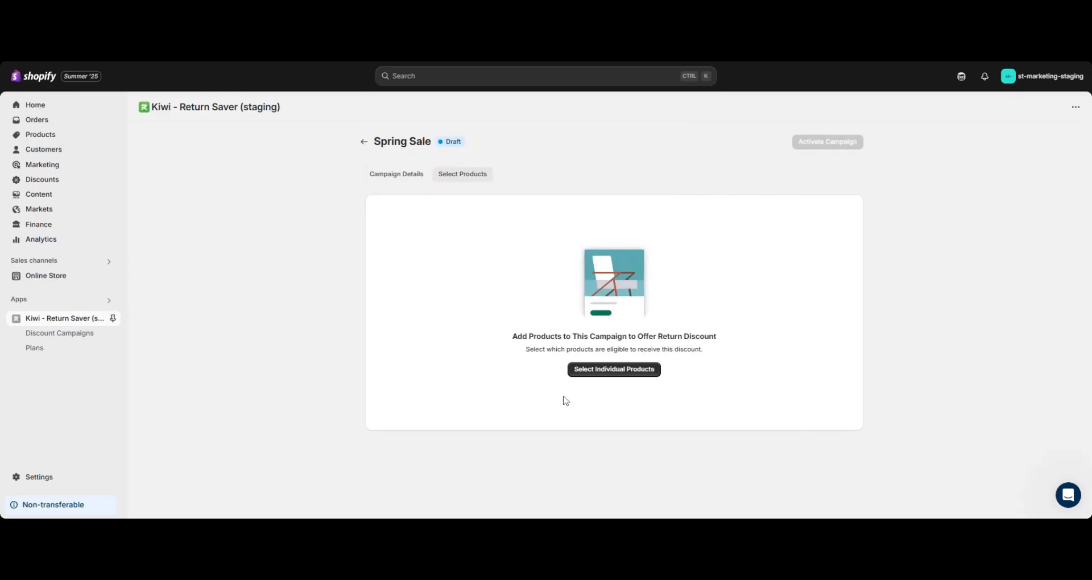
left_click(605, 371)
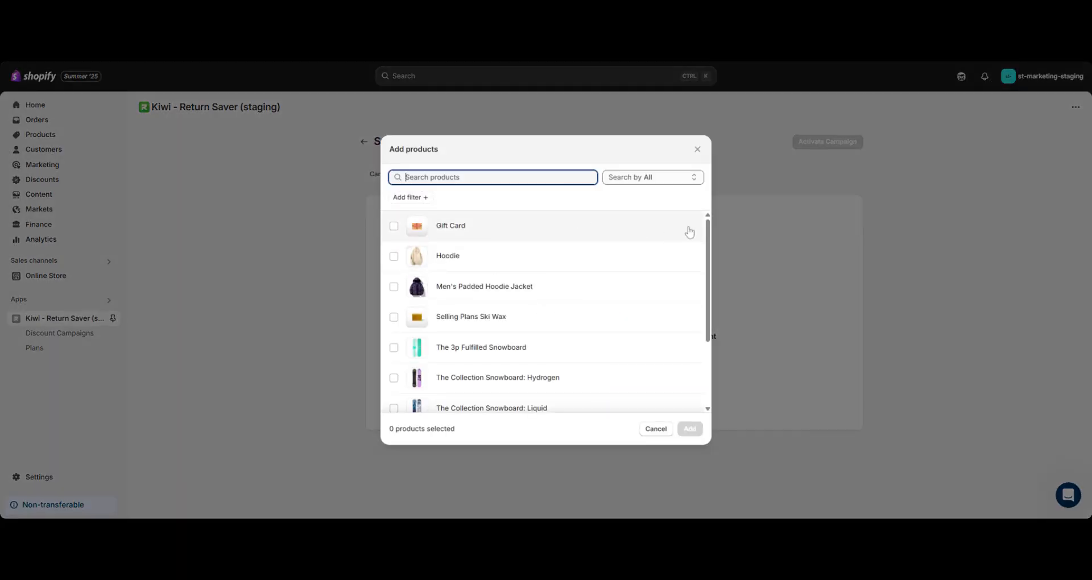
left_click(407, 198)
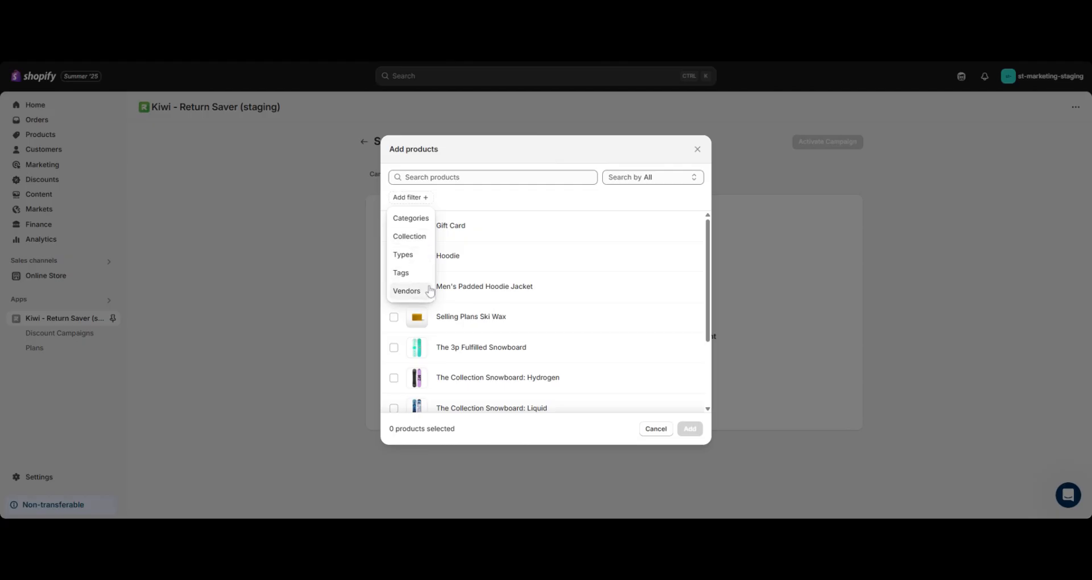
left_click(591, 210)
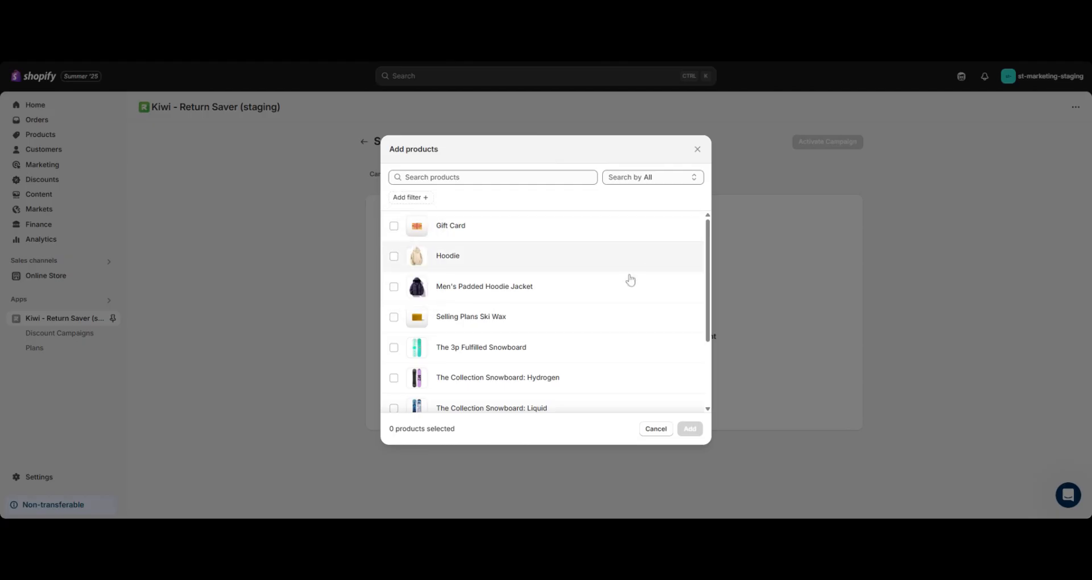
left_click(394, 409)
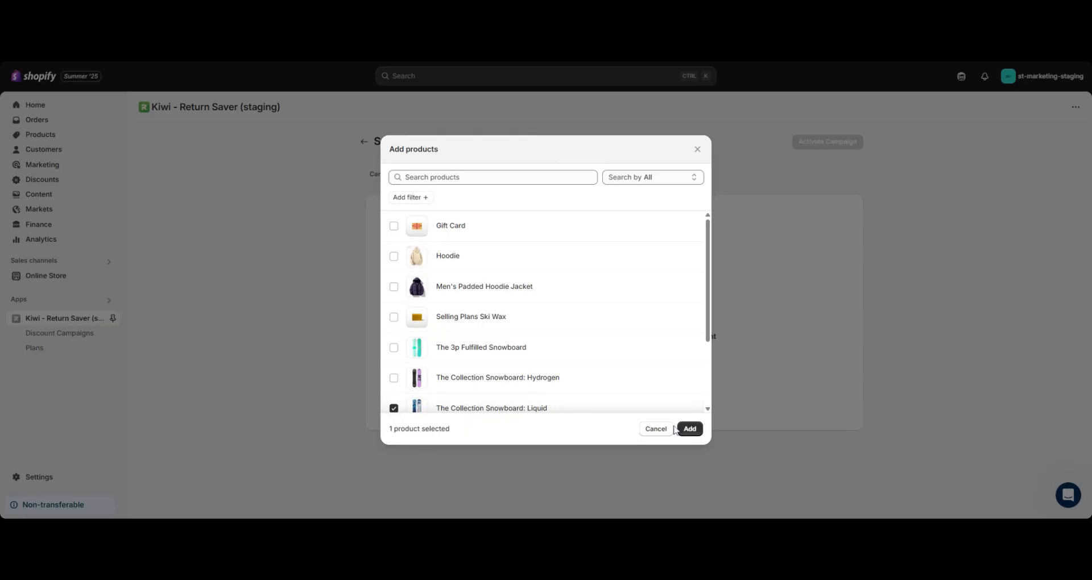
left_click(690, 430)
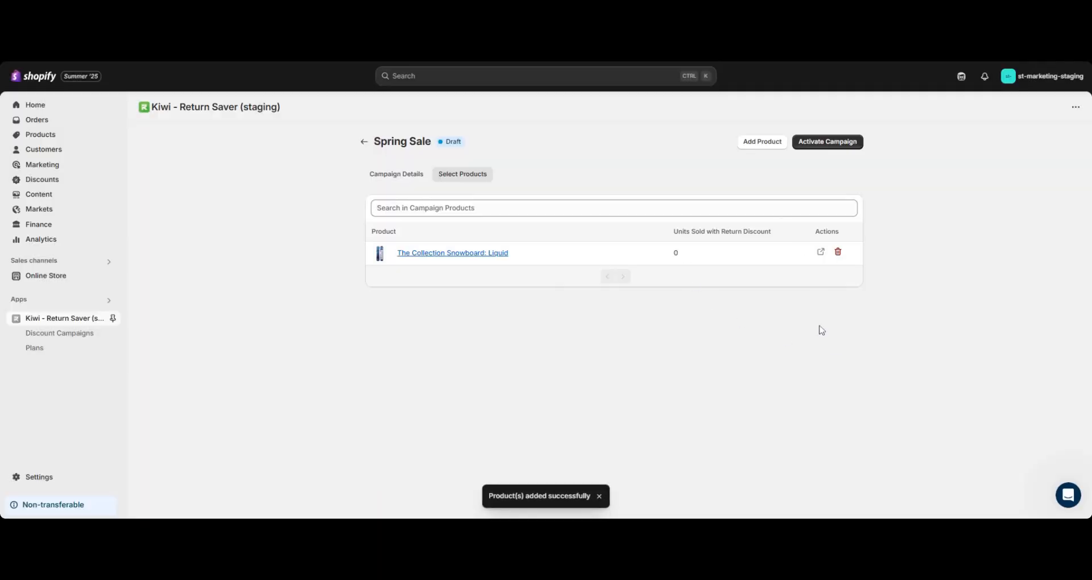
left_click(825, 150)
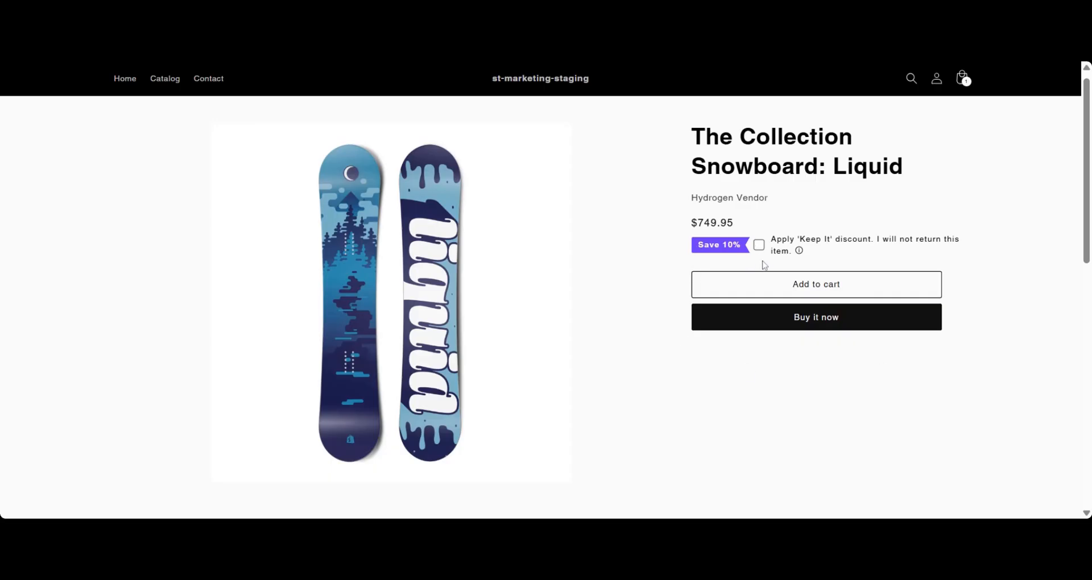
On the storefront product page, accept the 'Keep It' discount for The Collection Snowboard: Liquid and add it to the cart.
mouse_move(800, 256)
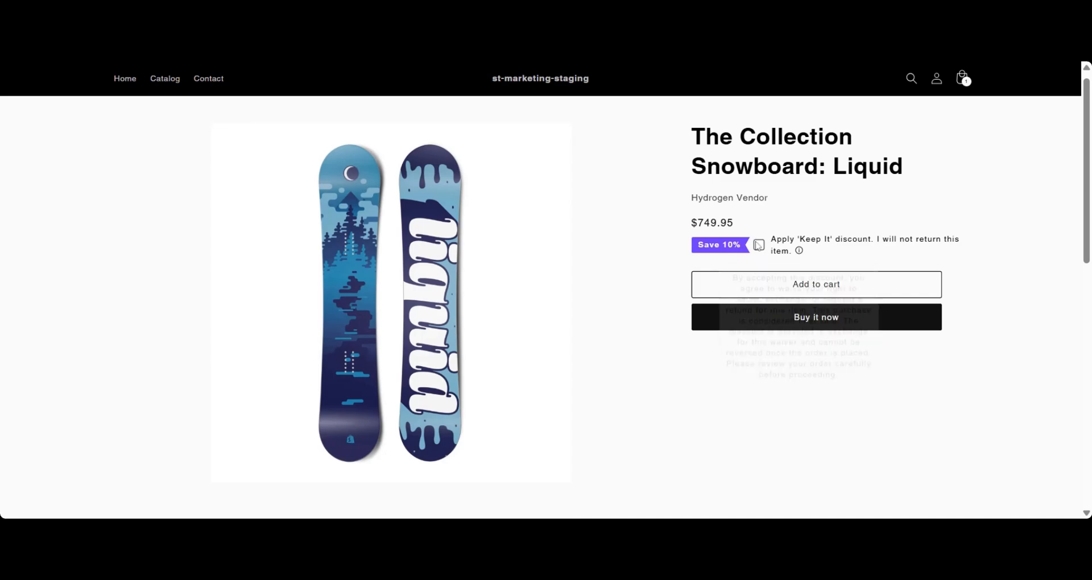
left_click(760, 246)
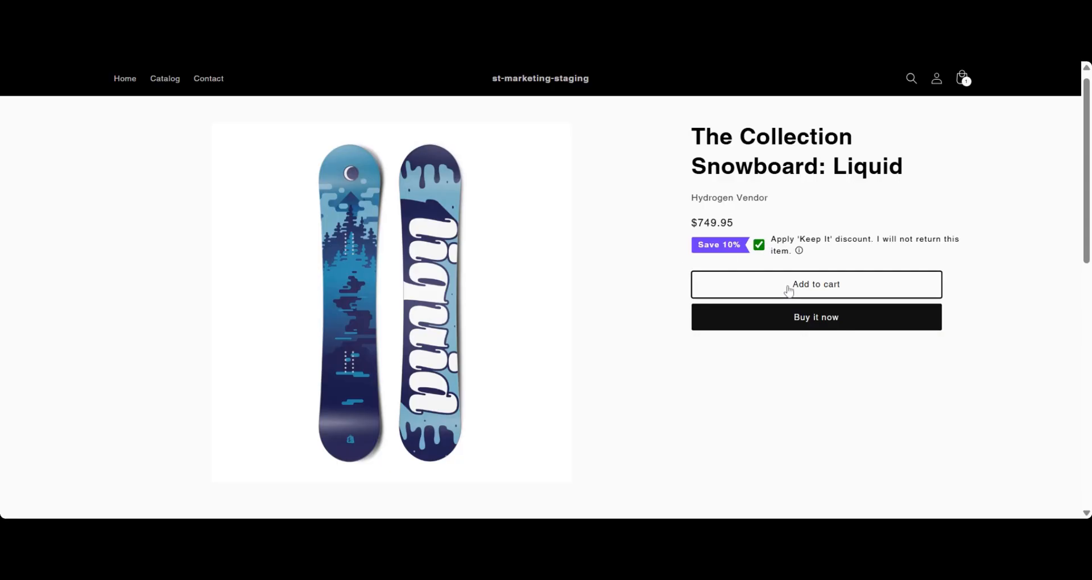
left_click(789, 290)
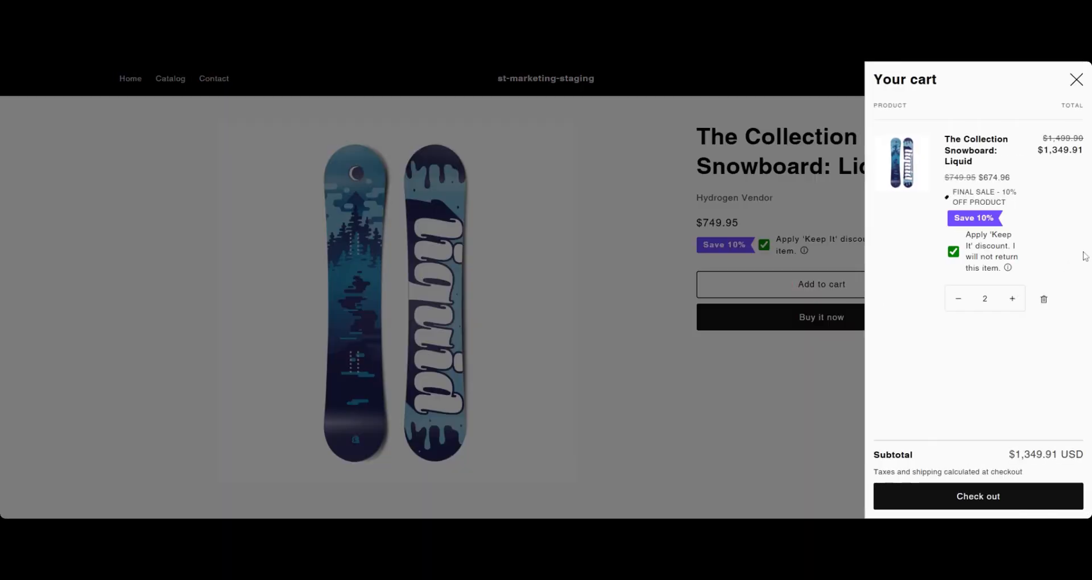
Review the 'Keep It' discount wording in the cart and proceed to checkout with one The Collection Snowboard: Liquid.
left_click_drag(955, 238, 1022, 268)
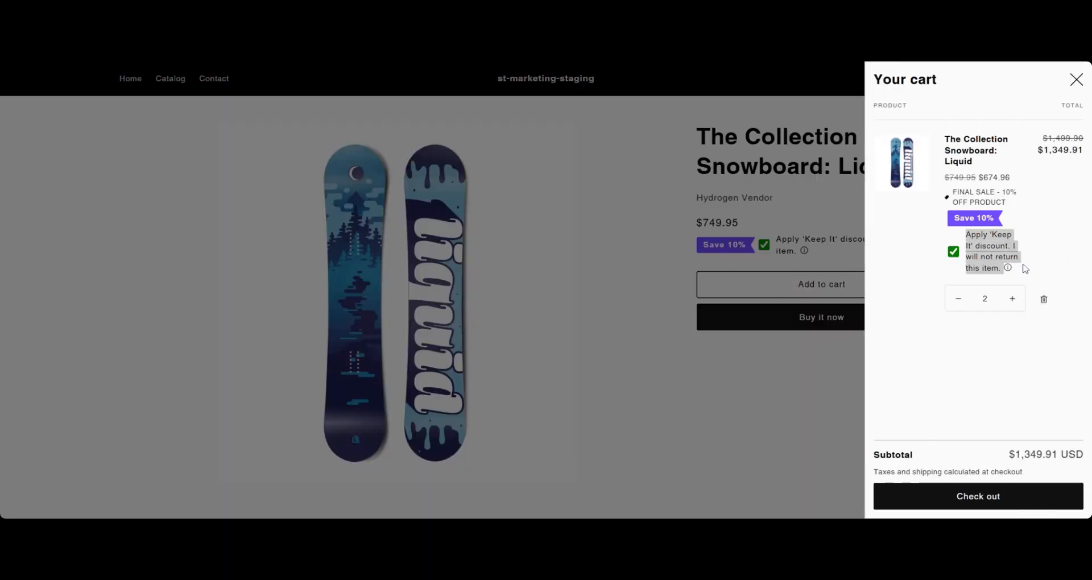
mouse_move(1015, 270)
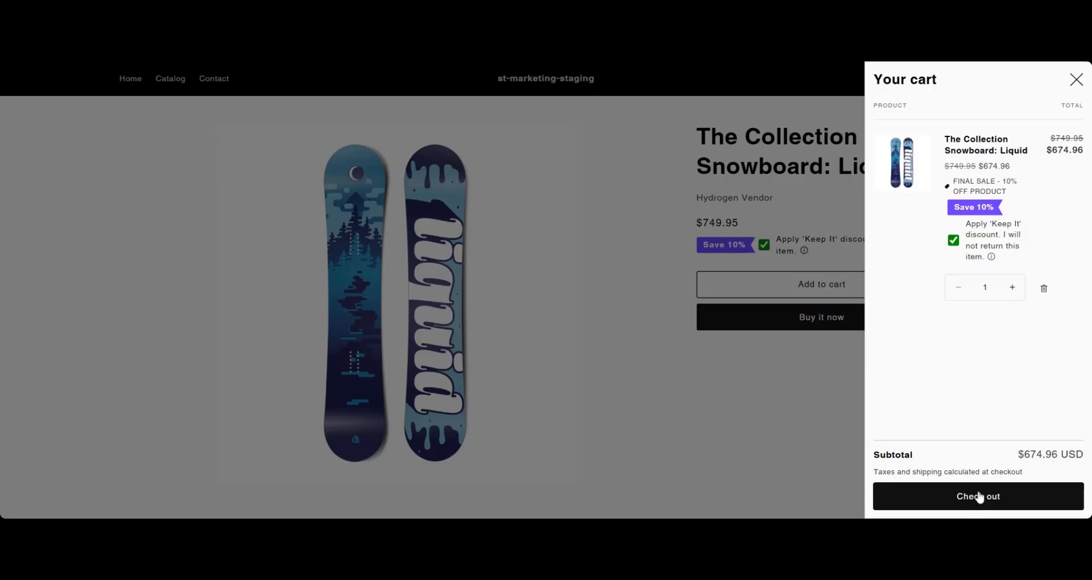
left_click(978, 496)
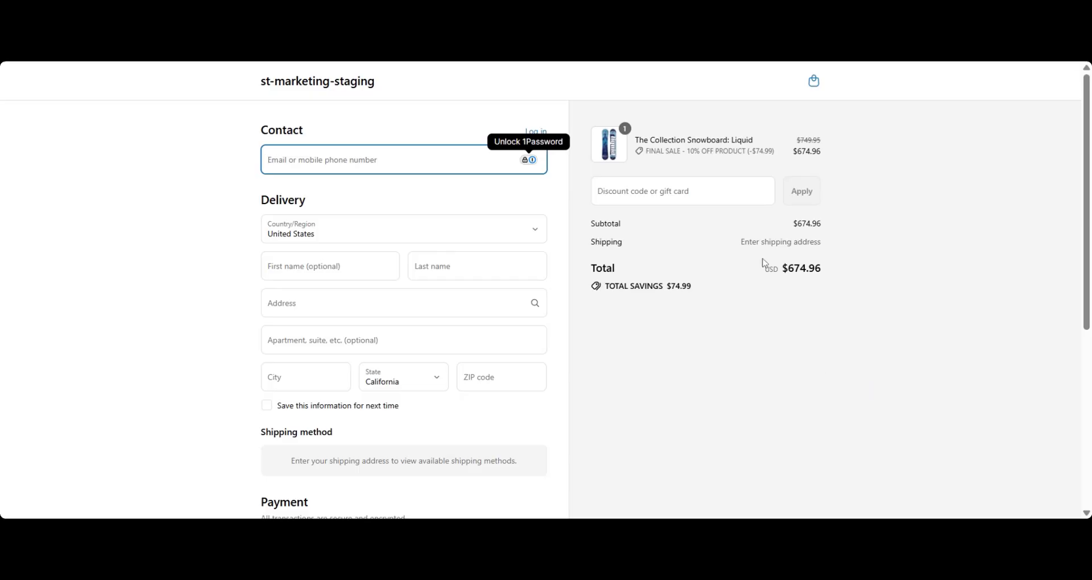
Examine the final sale discount line for the snowboard and the total savings in the checkout order summary.
left_click_drag(644, 152, 791, 166)
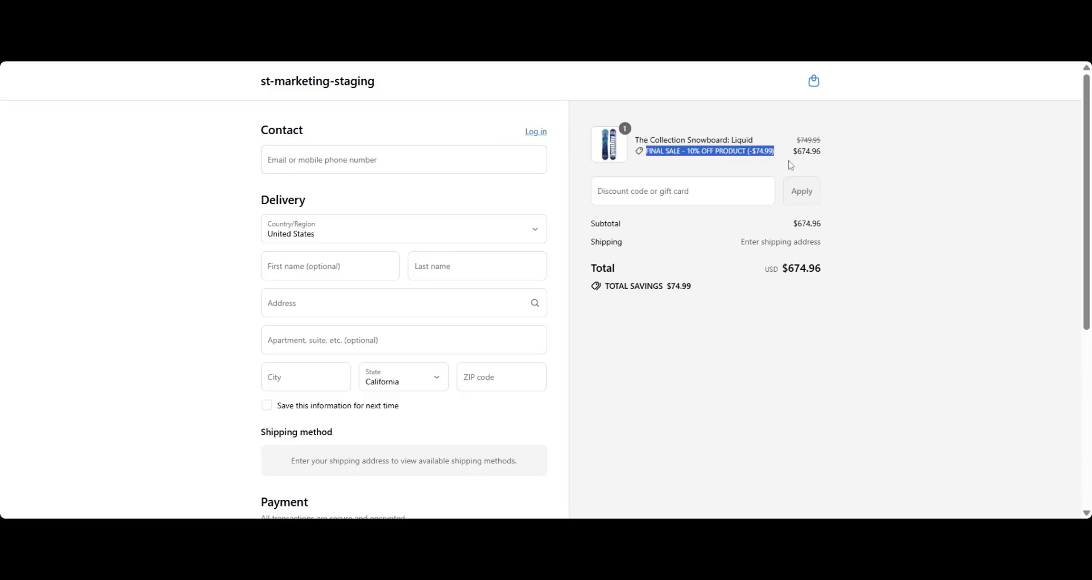
left_click(791, 166)
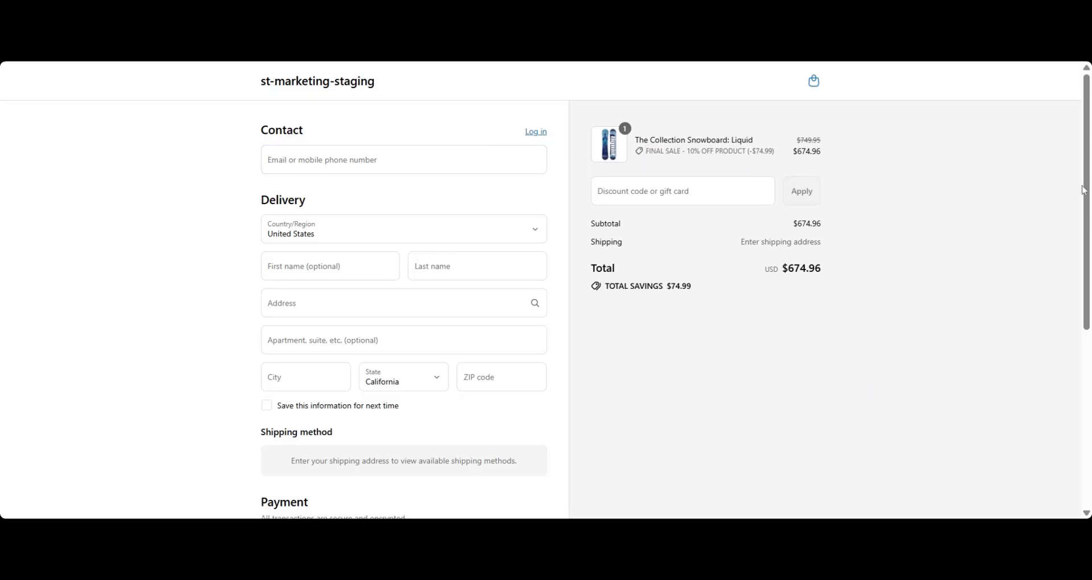
scroll(1083, 198, "down", 1)
scroll(1084, 198, "down", 1)
scroll(1084, 188, "up", 2)
left_click_drag(682, 151, 724, 151)
left_click(680, 192)
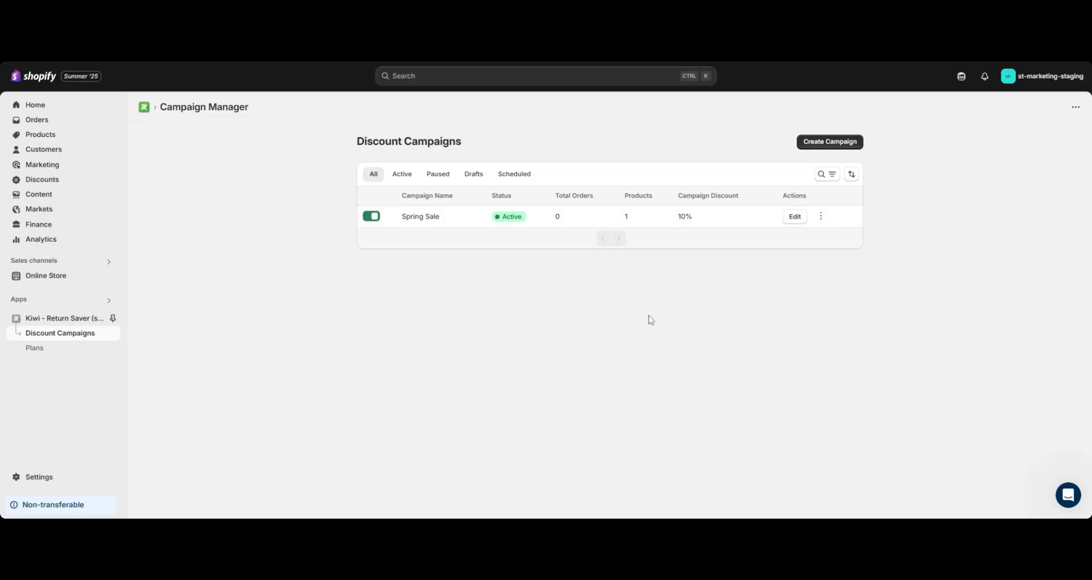
Pause the Spring Sale campaign in the Shopify admin's Campaign Manager and view its additional actions.
left_click(370, 218)
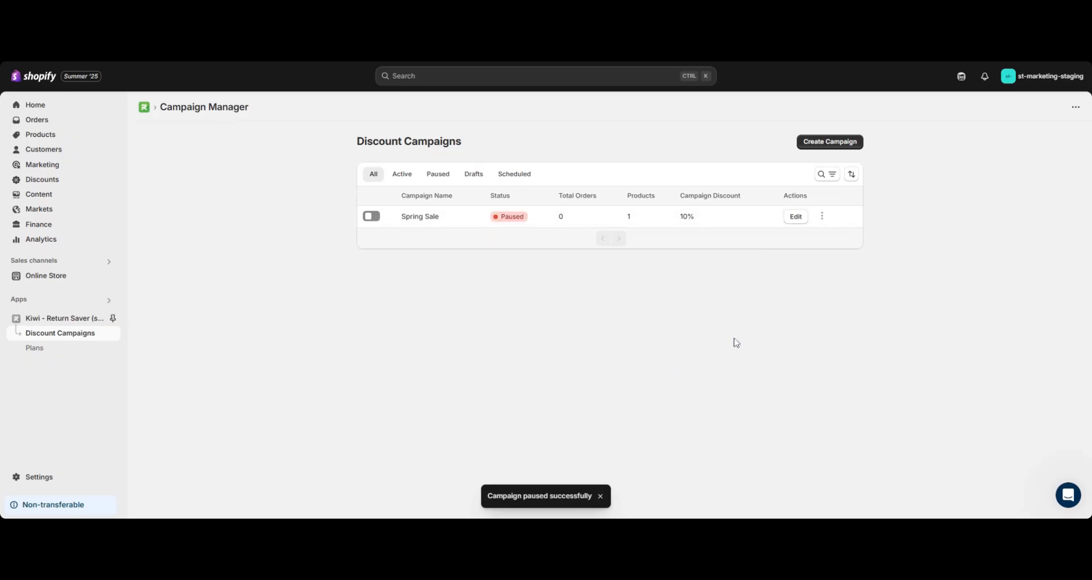
left_click(822, 217)
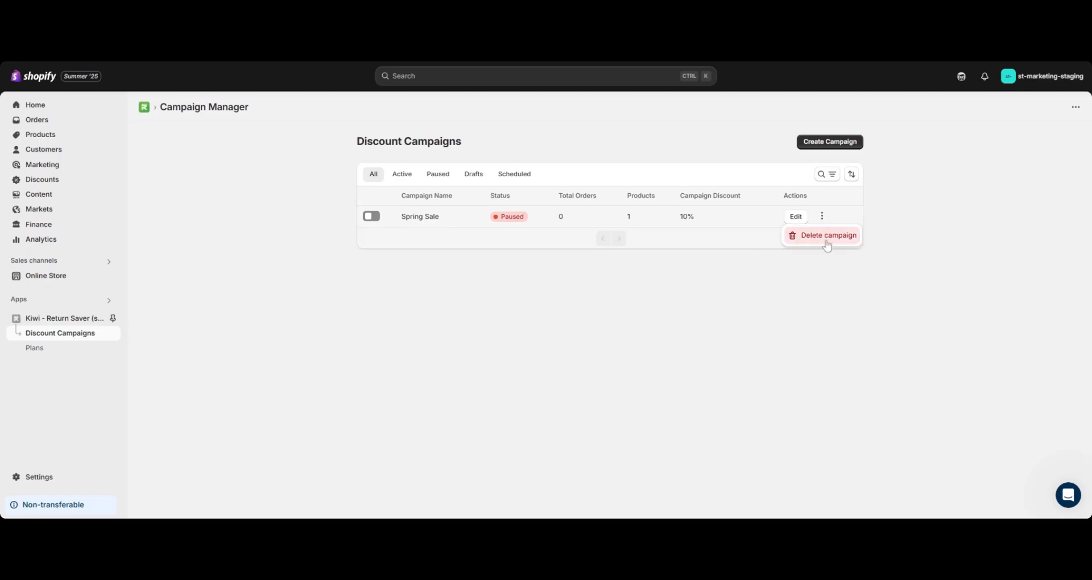
left_click(796, 286)
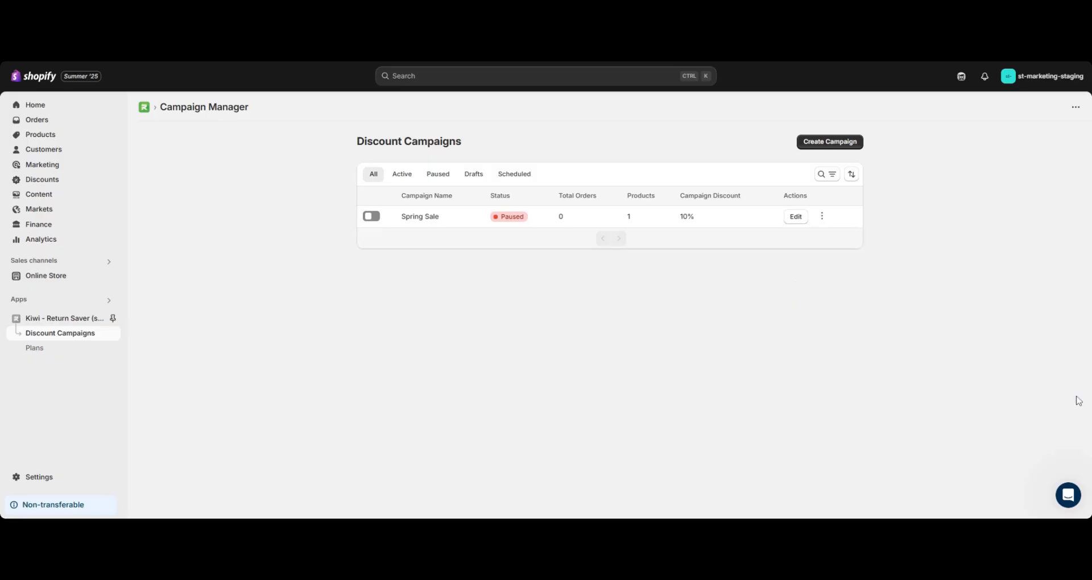
Open the support chat from the Campaign Manager.
left_click(1070, 495)
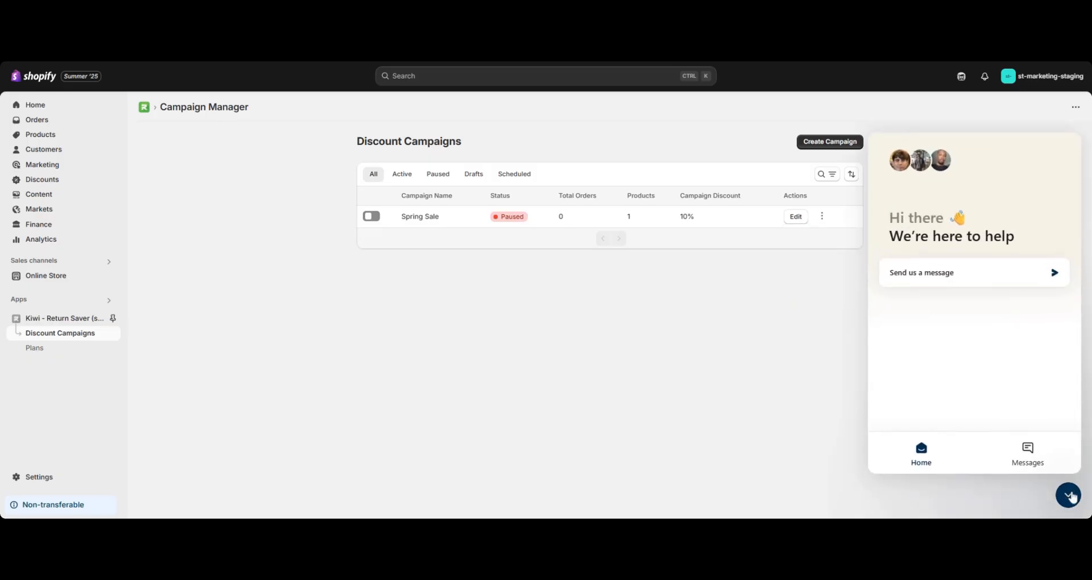